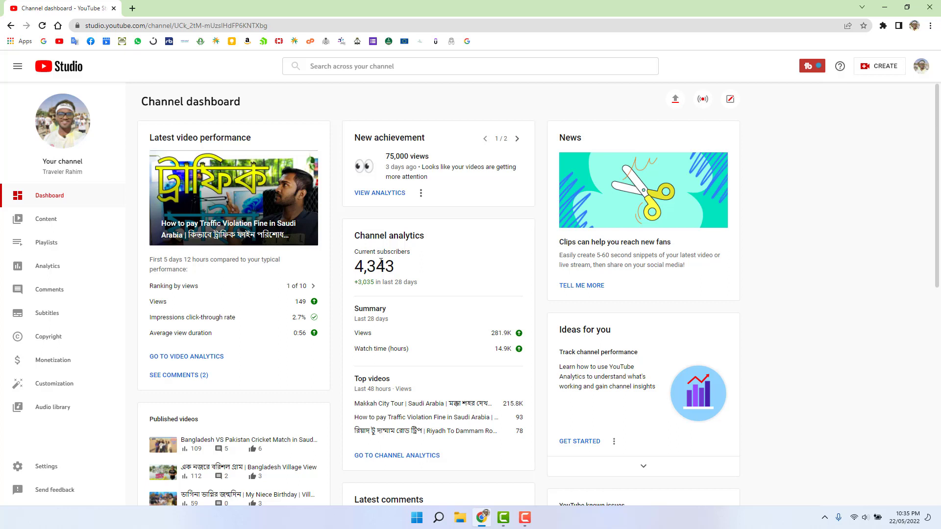
Step: Go to the Monetization page to see that all Partner Program requirements are met
click(55, 361)
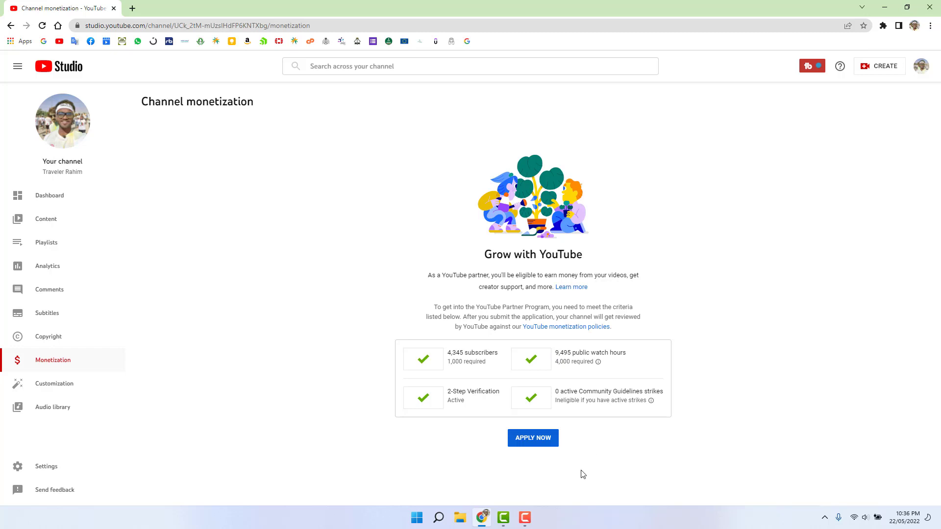
Step: Apply now and open Step 1 to review the Partner Program terms
click(538, 440)
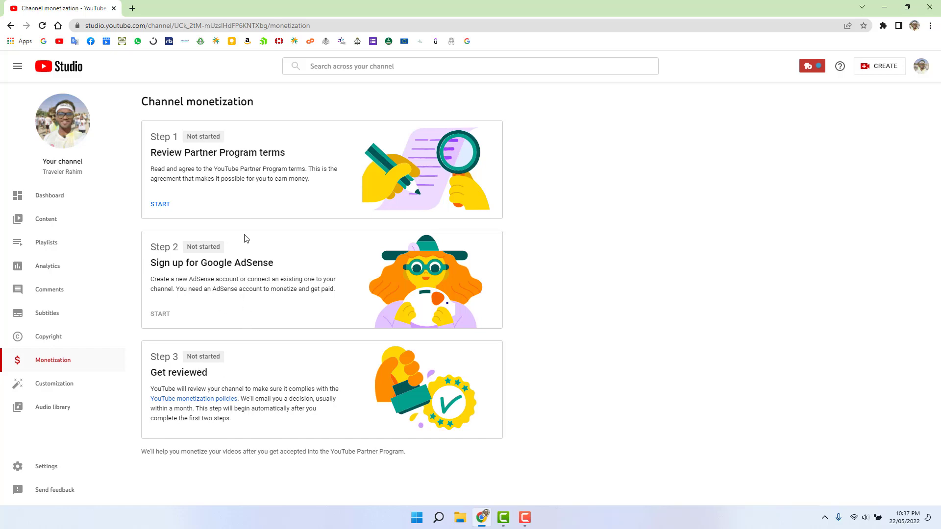
click(162, 203)
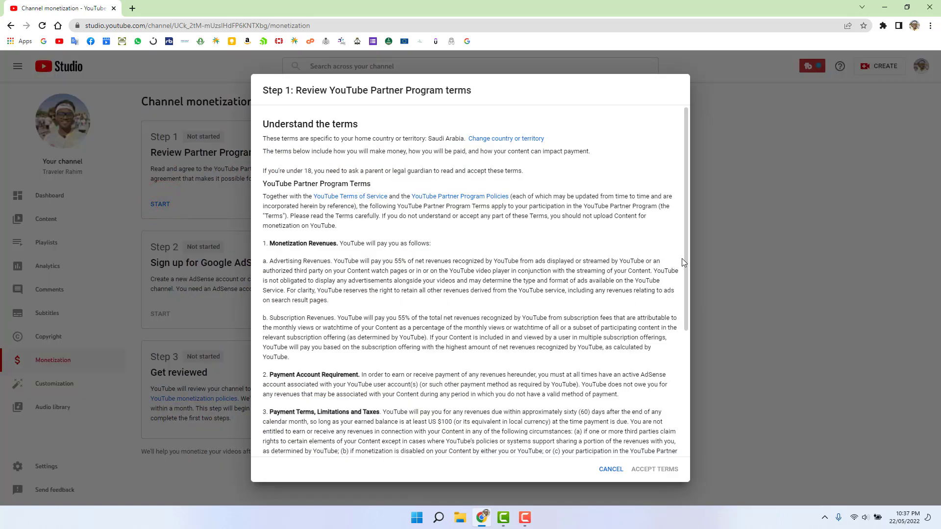
Step: Accept the Partner Program terms and opt in to emailed updates and tips
drag(686, 274, 685, 419)
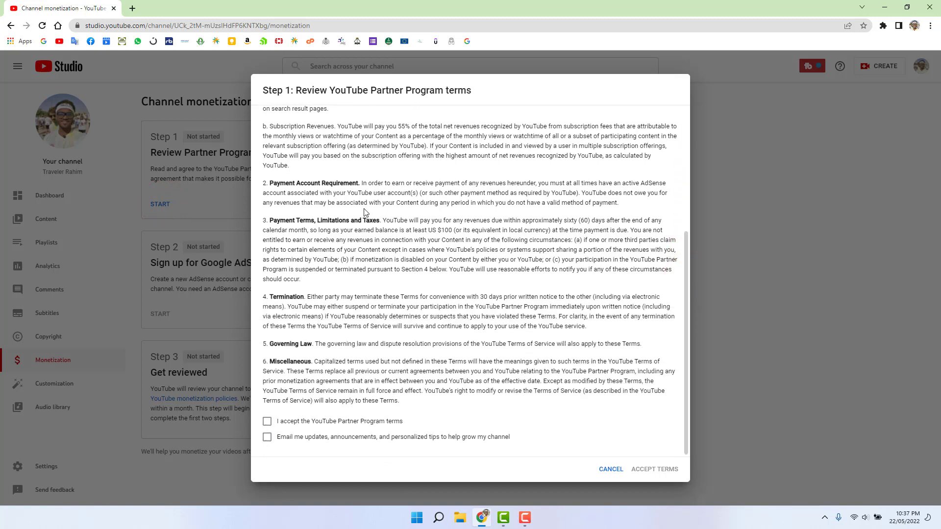
click(267, 422)
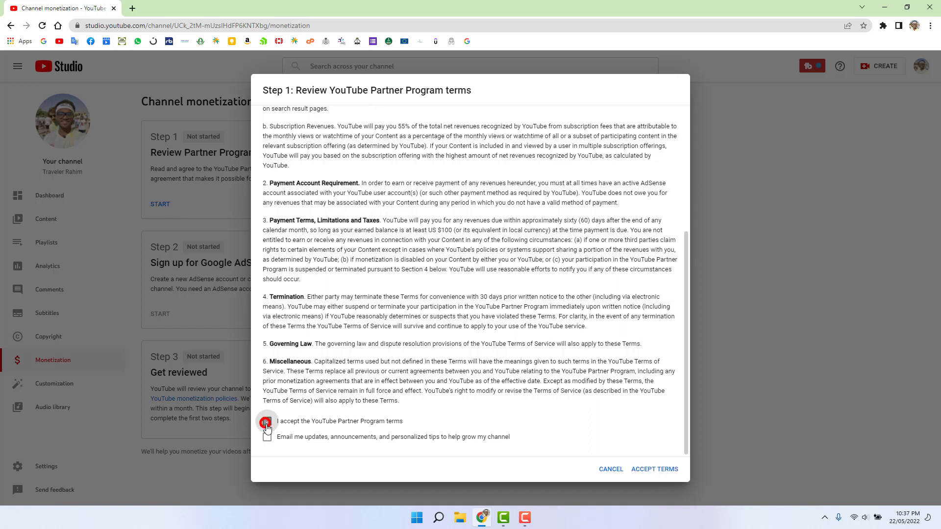
click(267, 438)
click(656, 472)
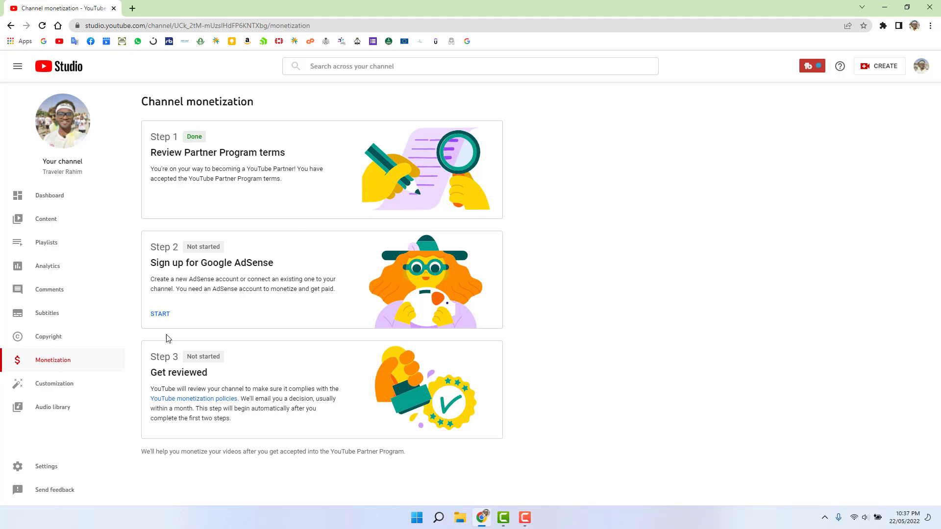
Step: Start AdSense sign-up, stating there's no existing AdSense account, and continue to Google
click(162, 316)
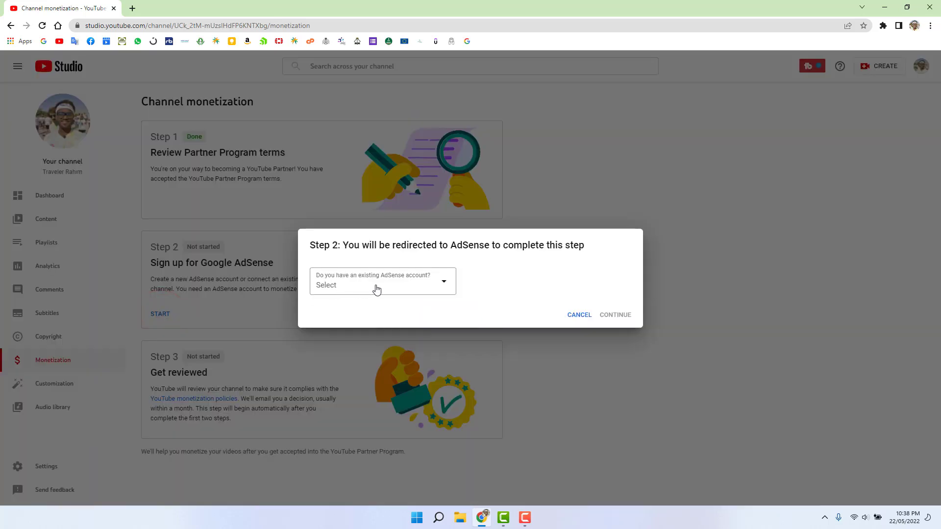
click(422, 288)
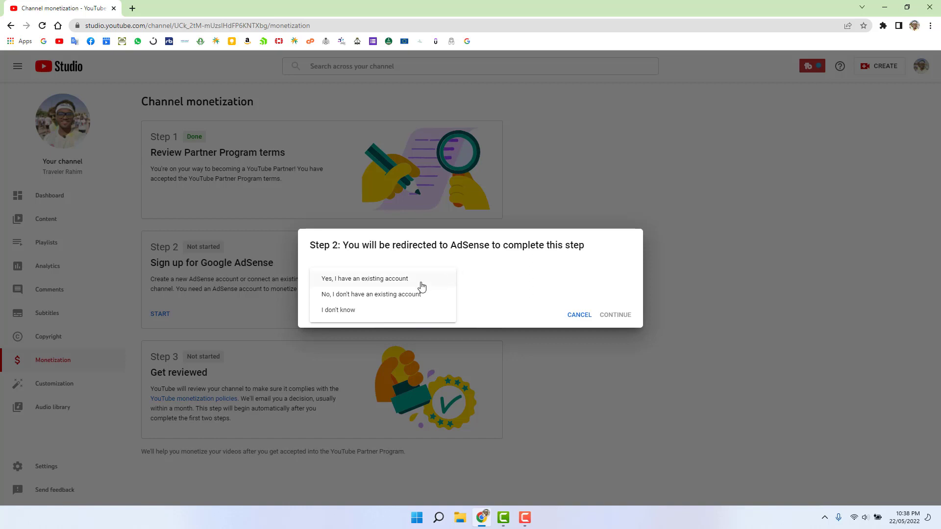
click(395, 299)
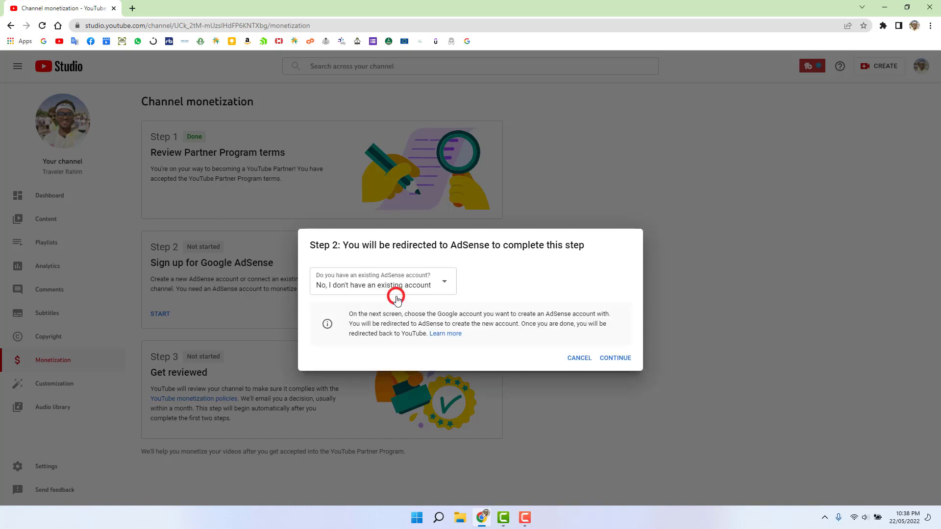
click(616, 360)
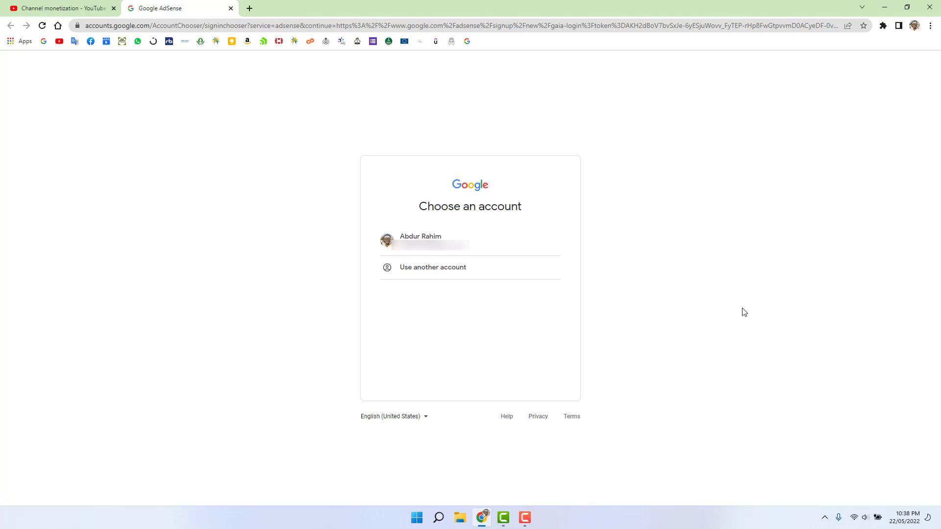
Step: Sign in to AdSense with the channel's Google account
click(455, 248)
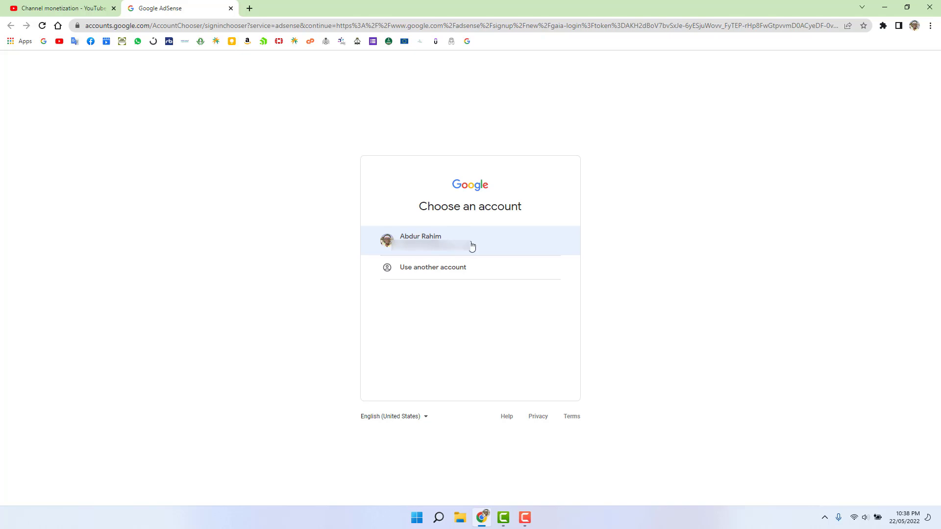
click(462, 239)
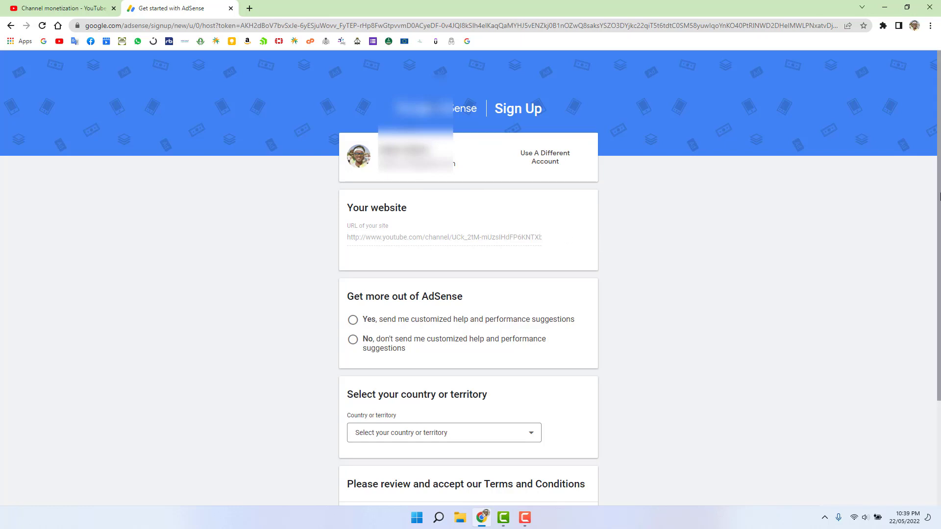
Step: Opt in to customized help and performance suggestions and set the country to Bangladesh
drag(937, 191, 926, 259)
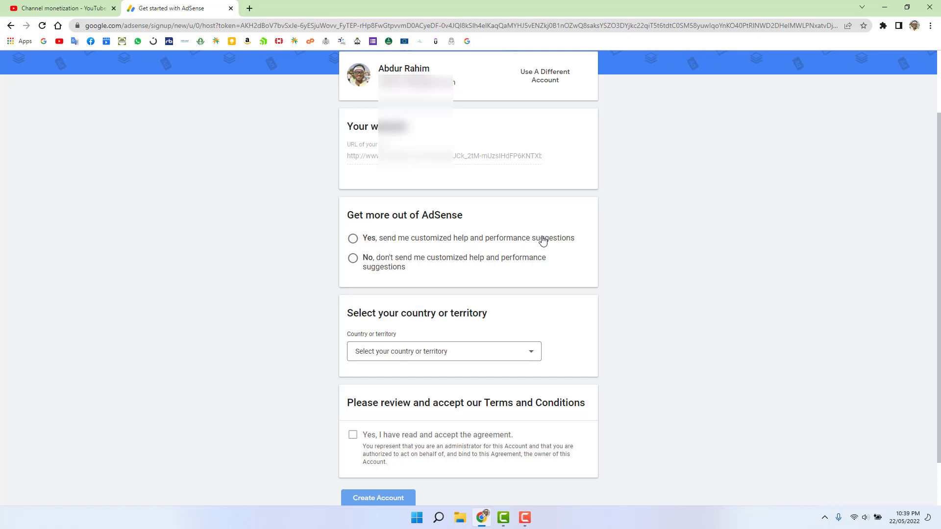
click(352, 238)
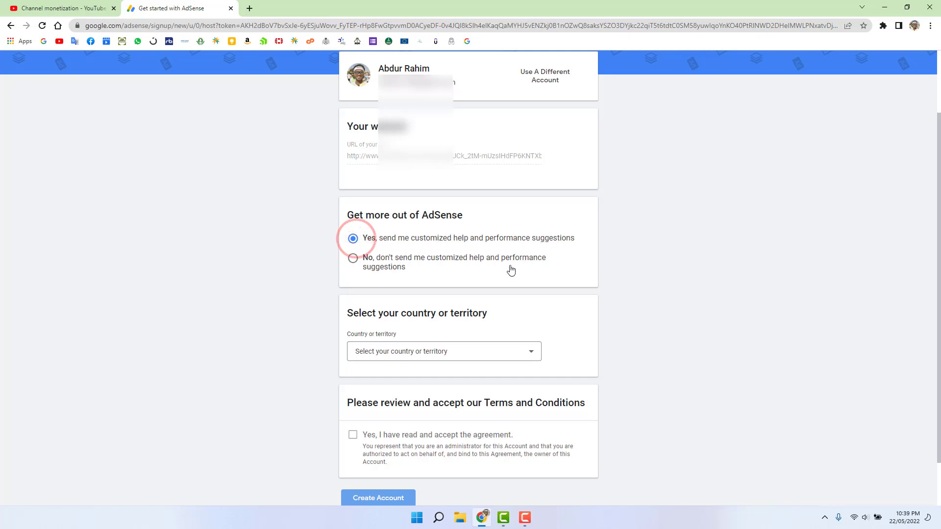
scroll(935, 174, down, 2)
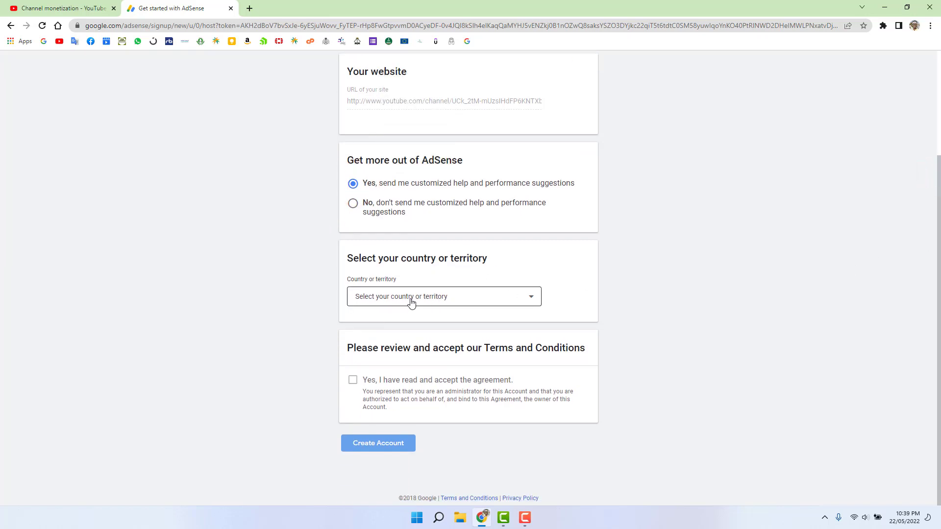
click(484, 297)
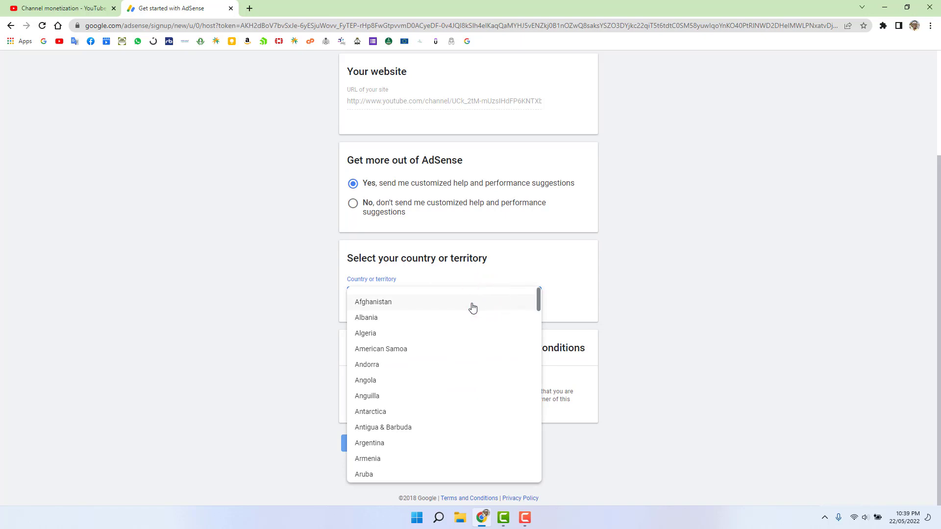
key(s)
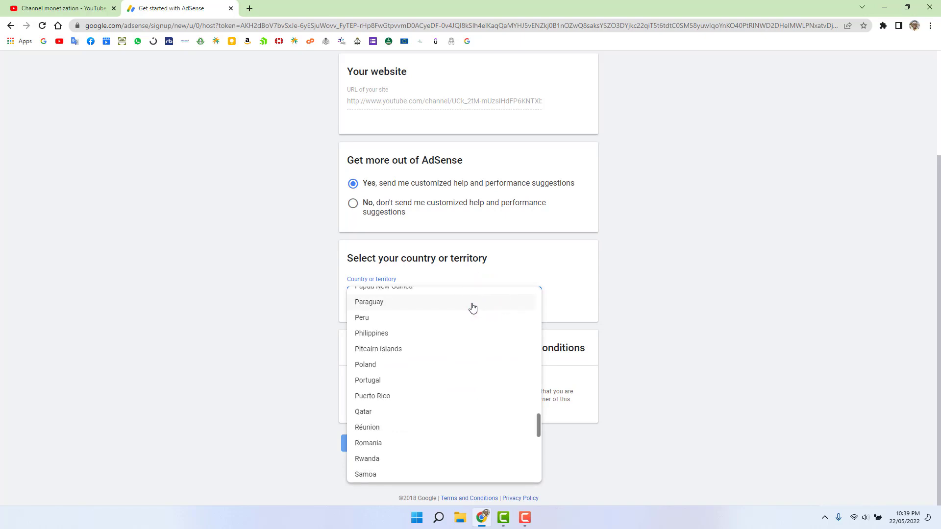
key(b)
scroll(400, 328, down, 1)
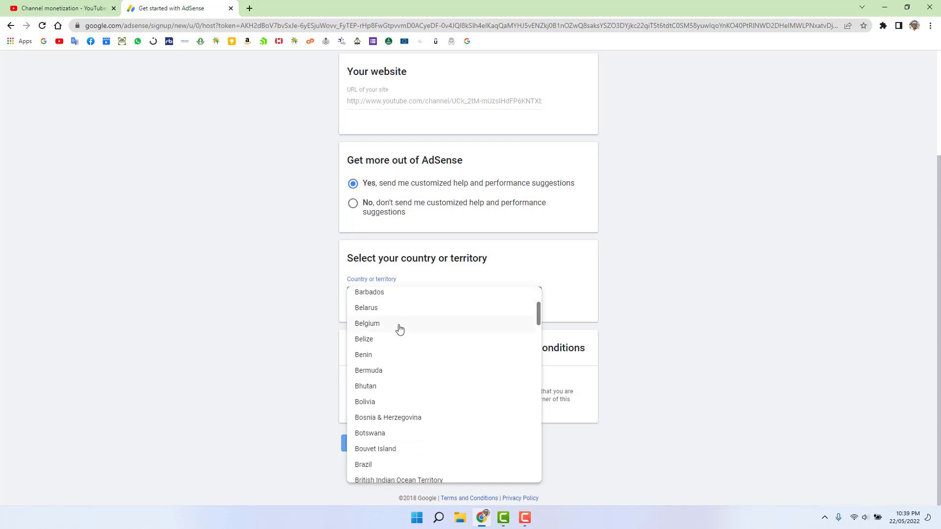
drag(537, 313, 537, 309)
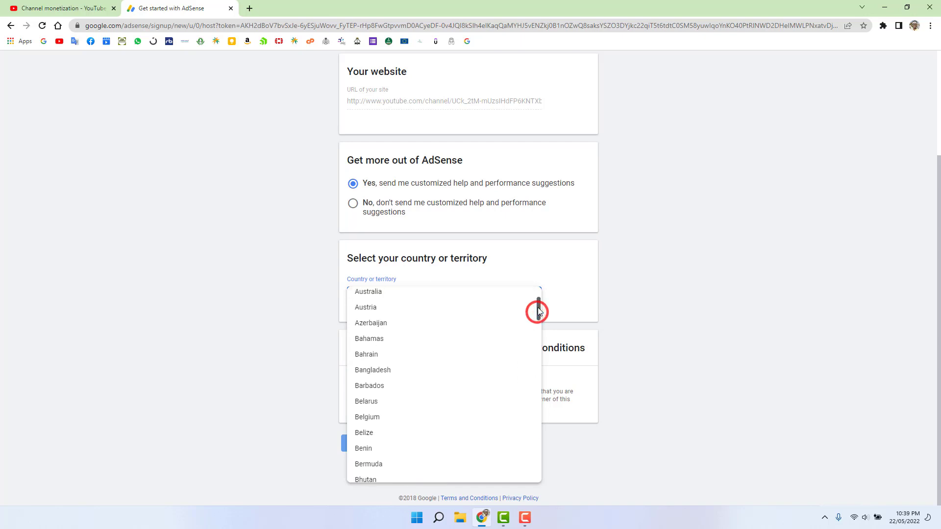
click(410, 370)
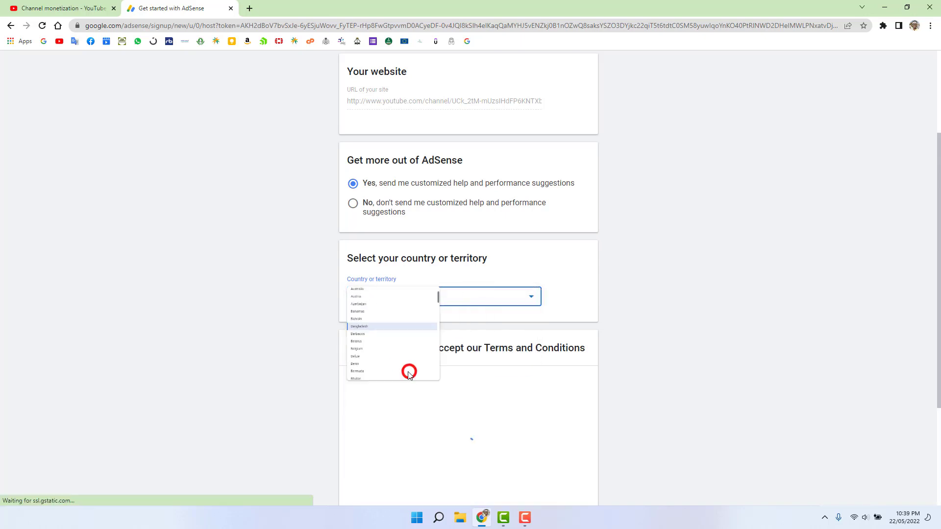
Step: Accept the AdSense terms and conditions and create the account
drag(935, 190, 939, 250)
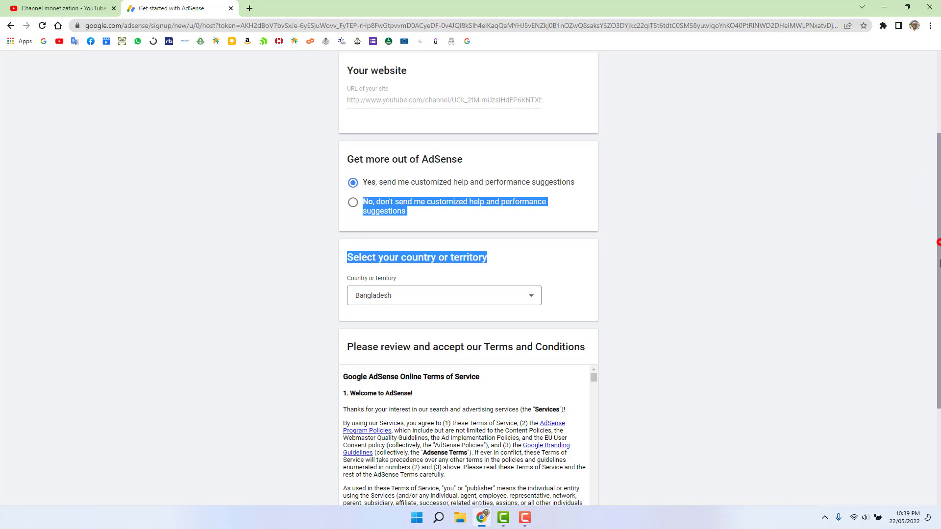
scroll(938, 248, down, 3)
click(349, 384)
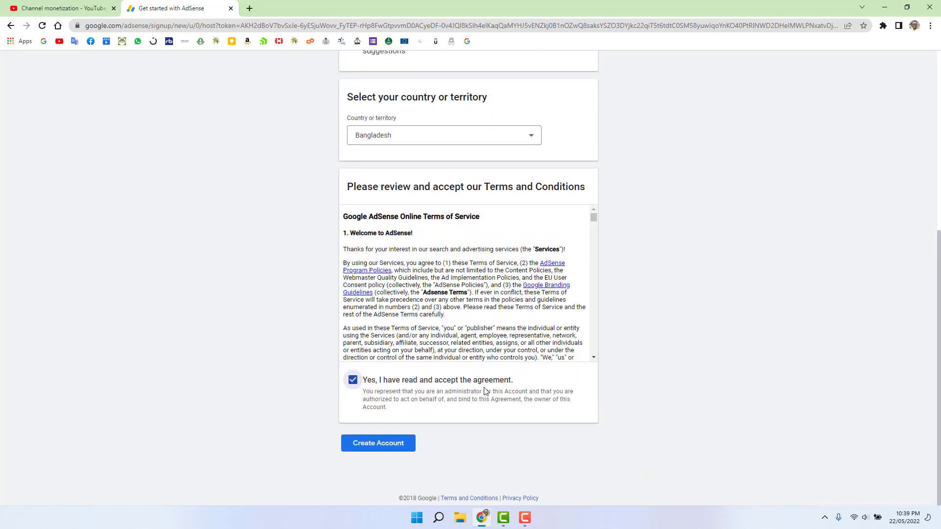
drag(593, 218, 590, 365)
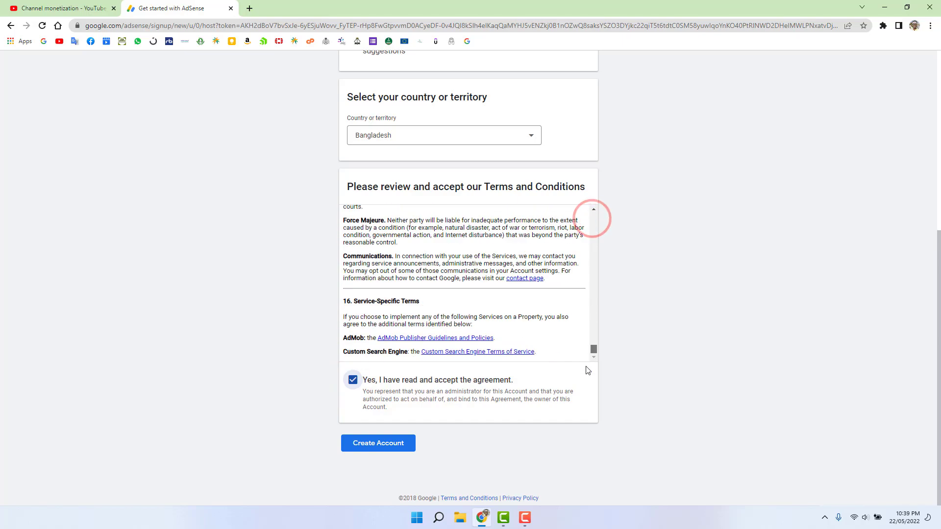
click(374, 444)
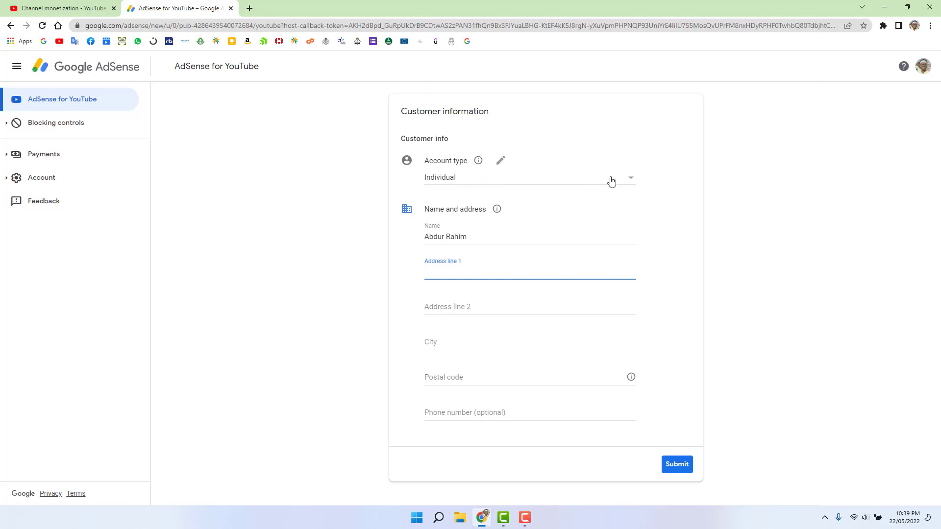
Step: Keep account type Individual and replace the Name field with the account holder's full name
click(635, 182)
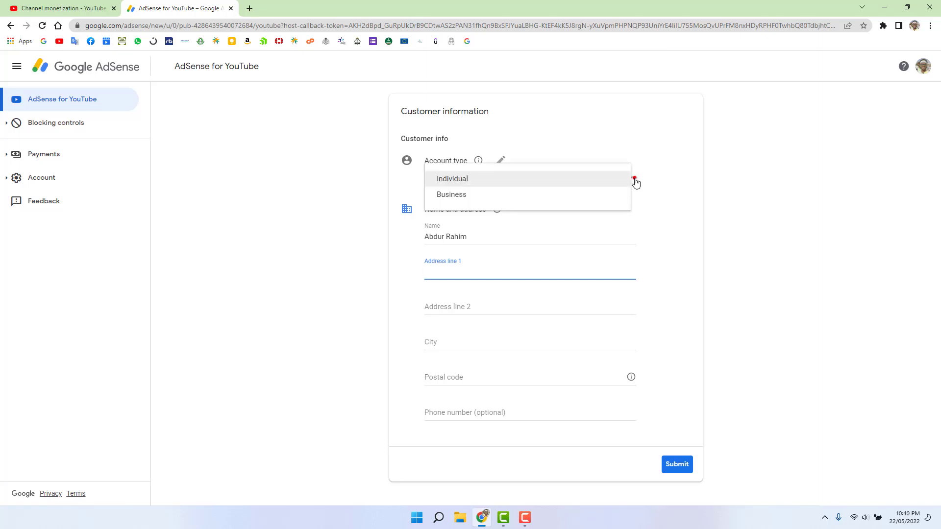
click(510, 179)
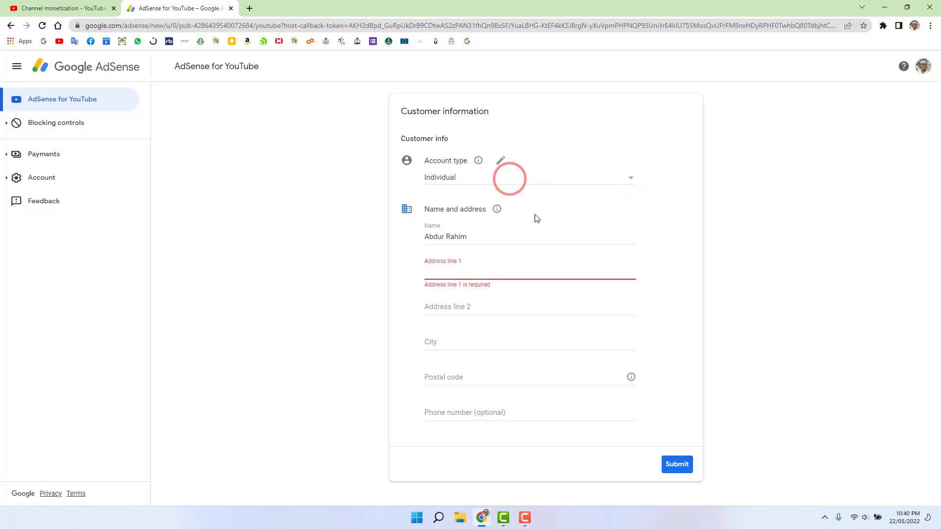
triple_click(479, 235)
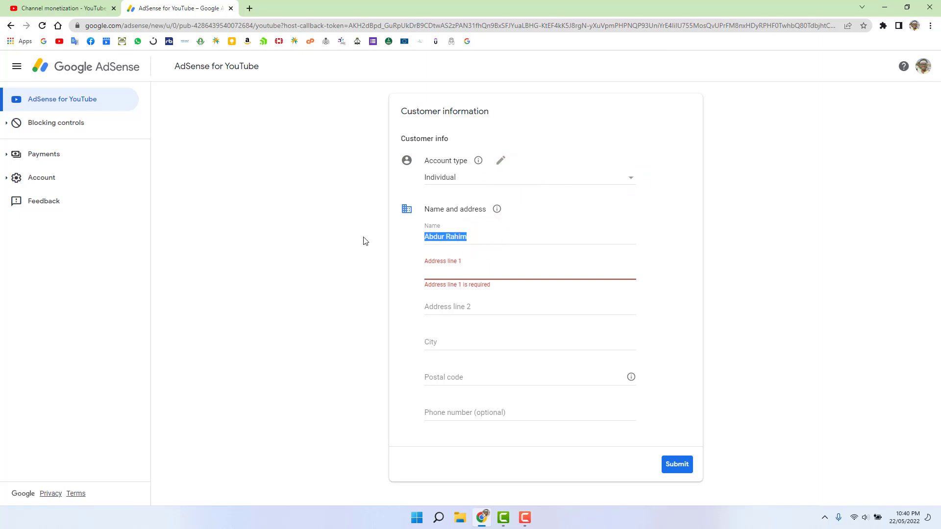
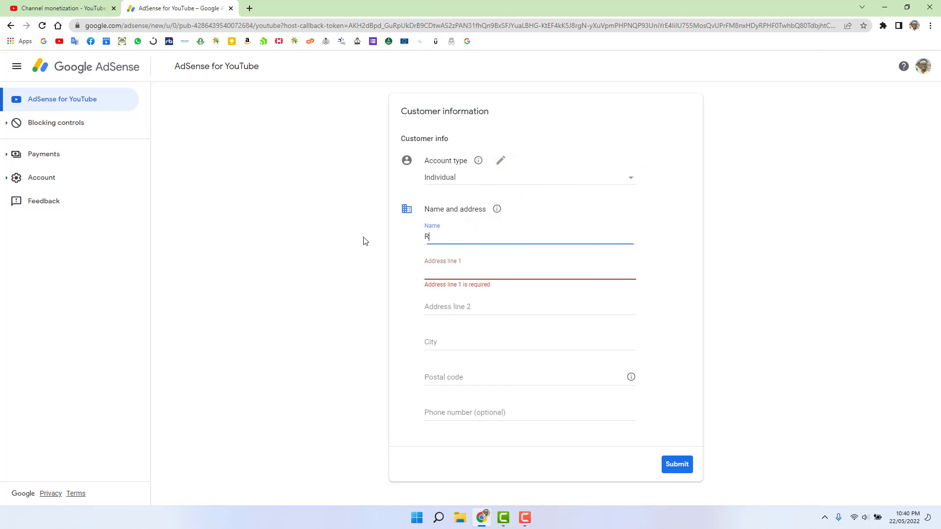
click(451, 270)
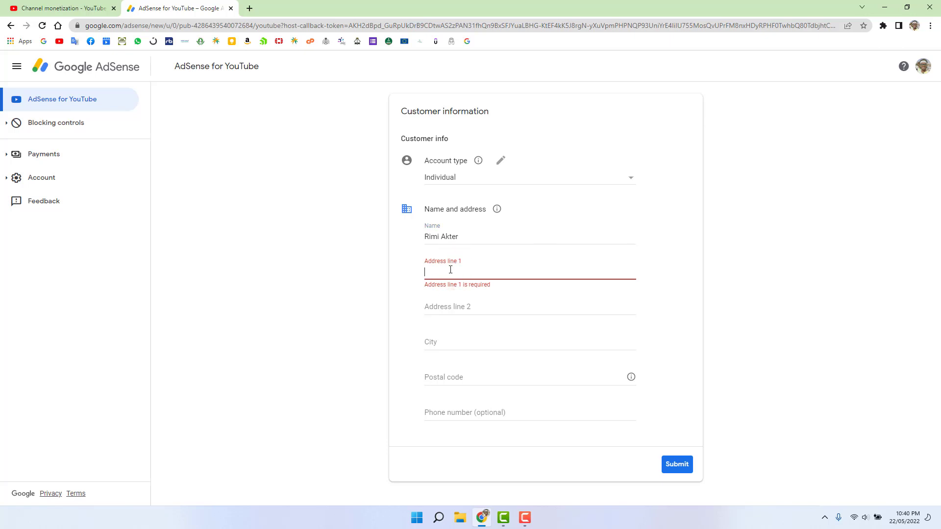
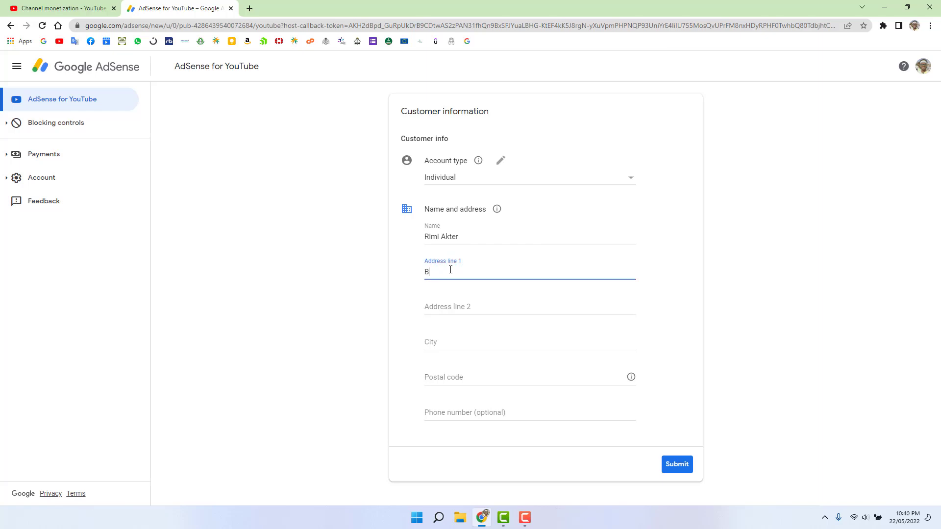
Step: Enter the street address in Address line 1, the city, and the postal code
click(500, 303)
click(473, 337)
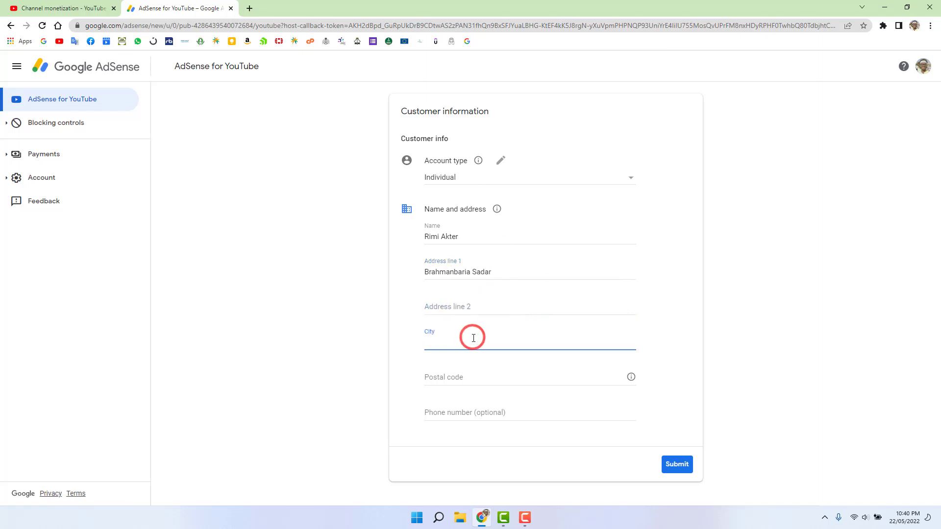
text(Brahmanbaria)
triple_click(468, 238)
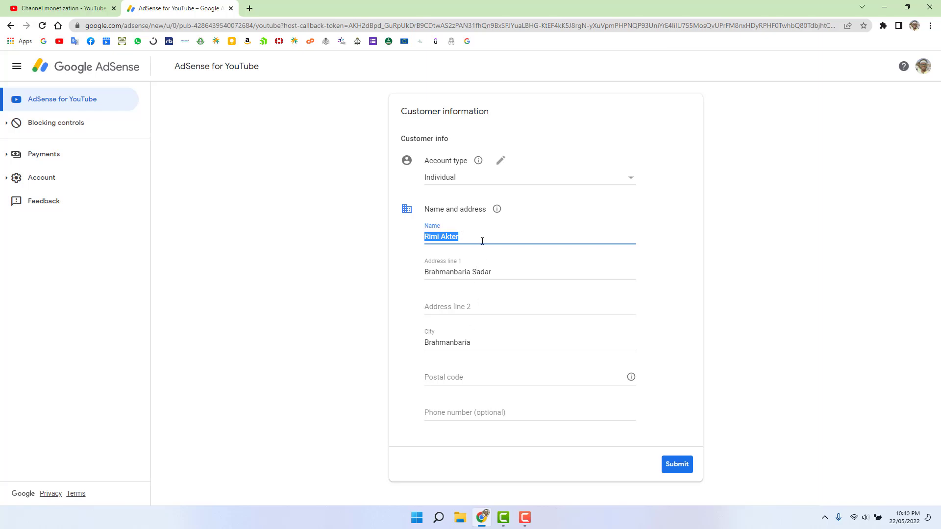
click(470, 379)
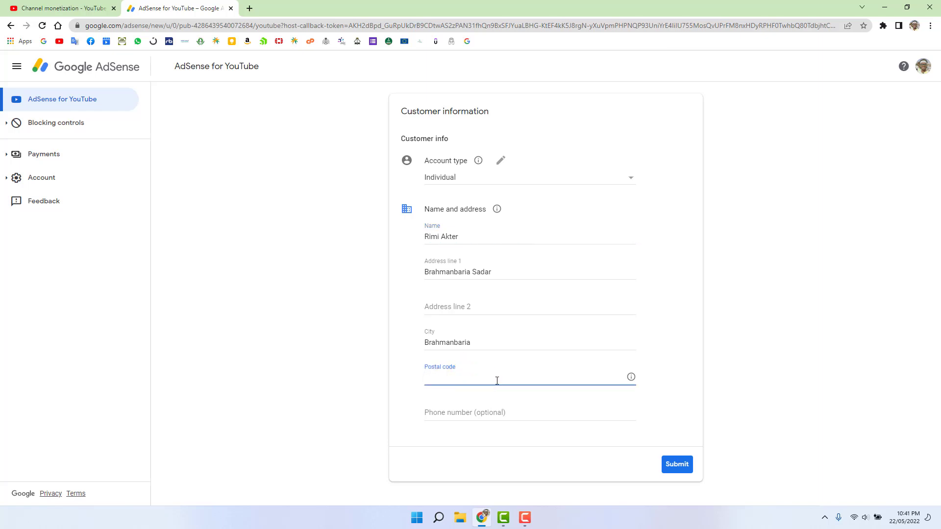
text(34)
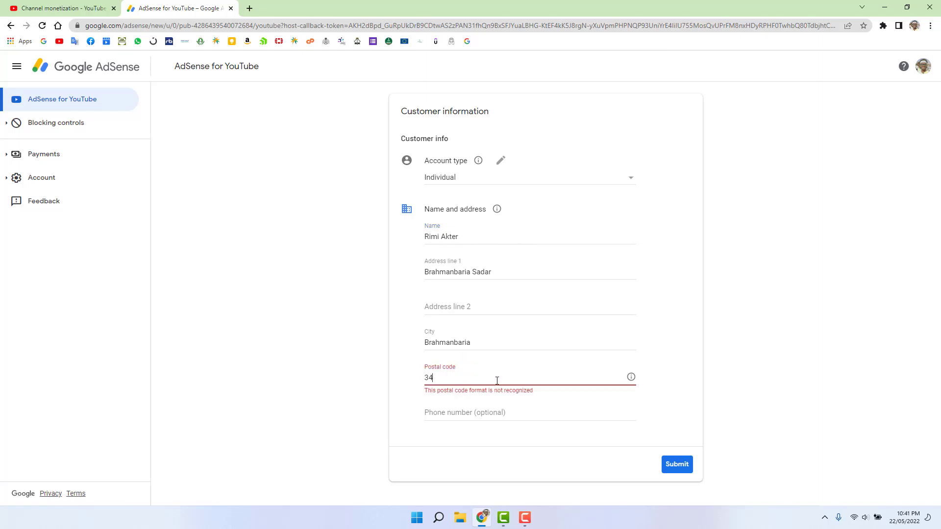
text(00)
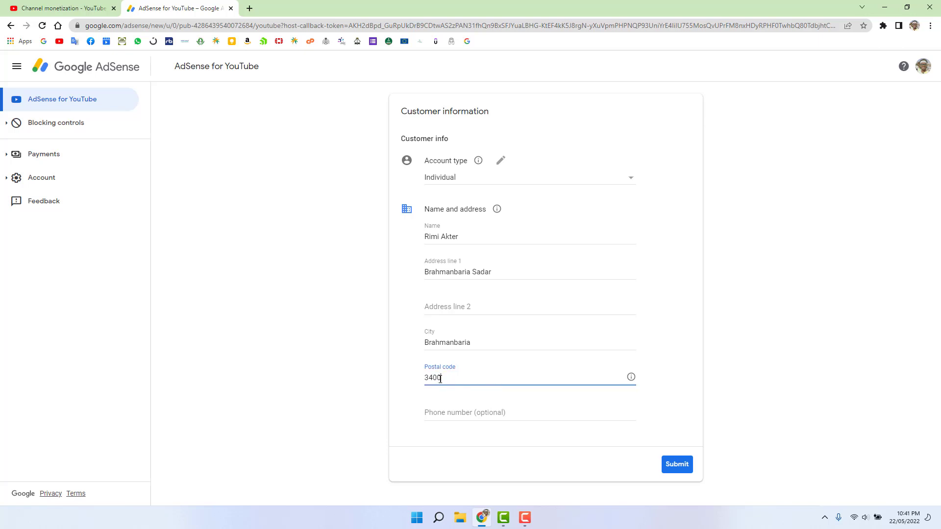
Step: Enter the phone number, recheck the name and address fields, and submit the customer information
click(487, 414)
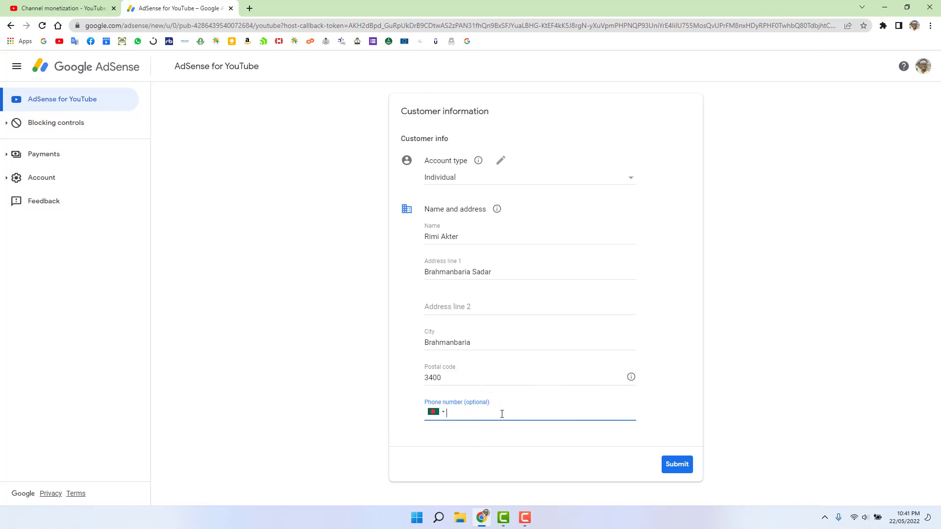
text(017)
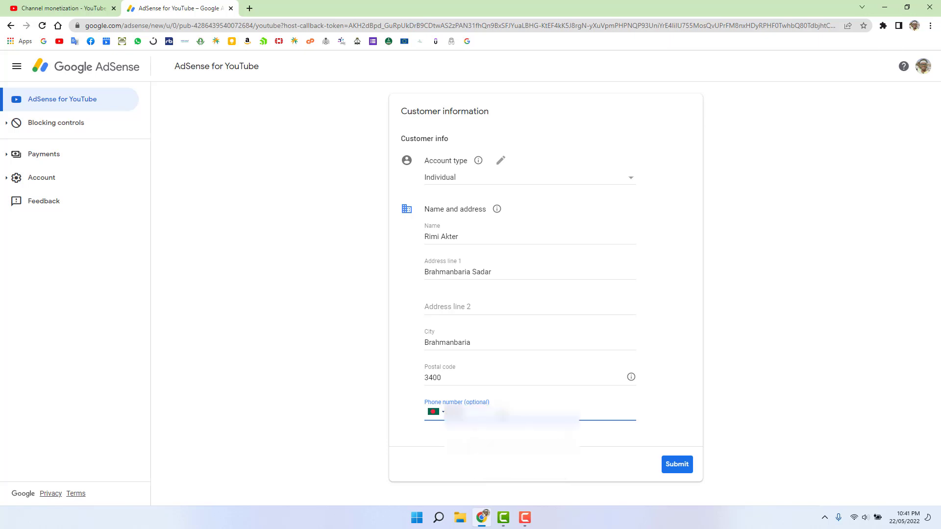
text(...)
triple_click(462, 237)
triple_click(518, 271)
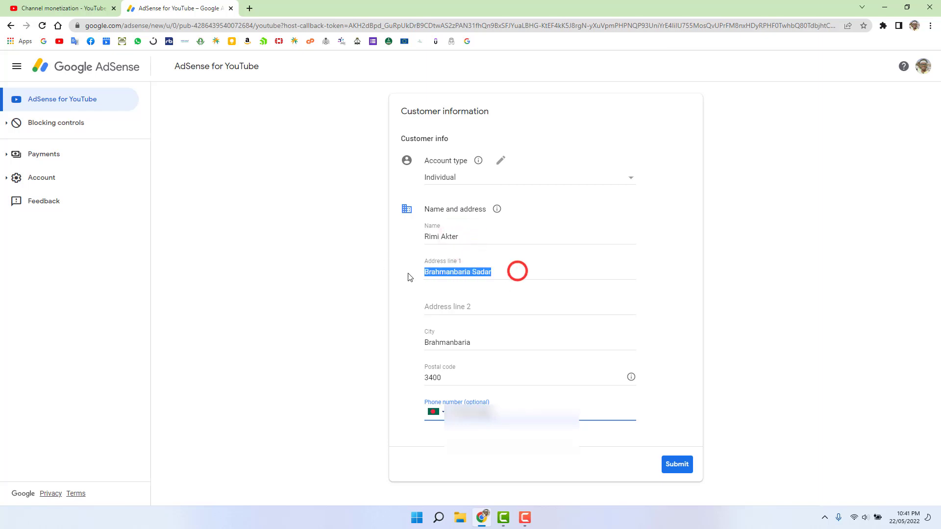
click(488, 306)
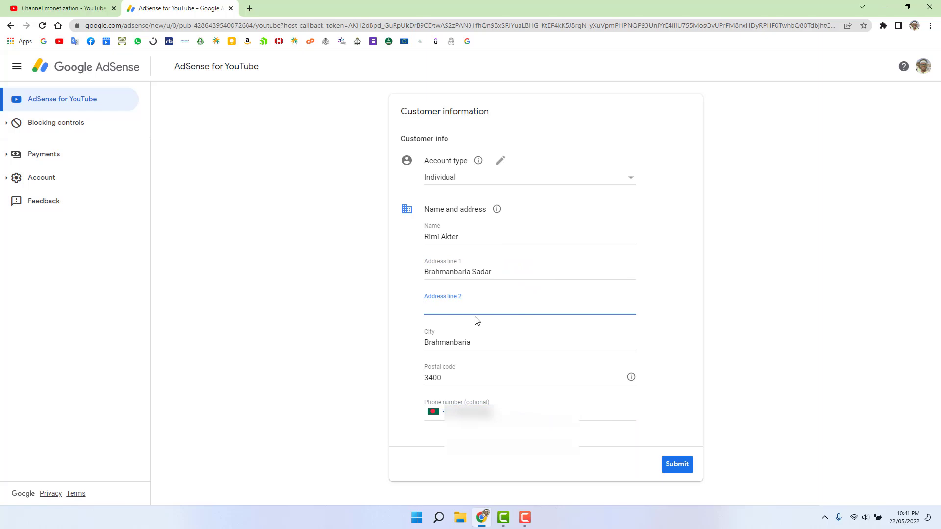
click(485, 346)
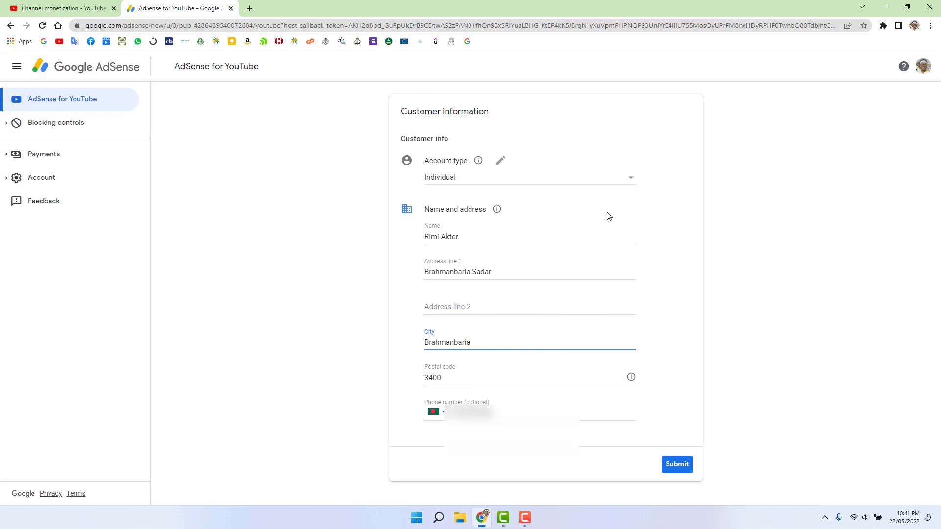
mouse_move(497, 209)
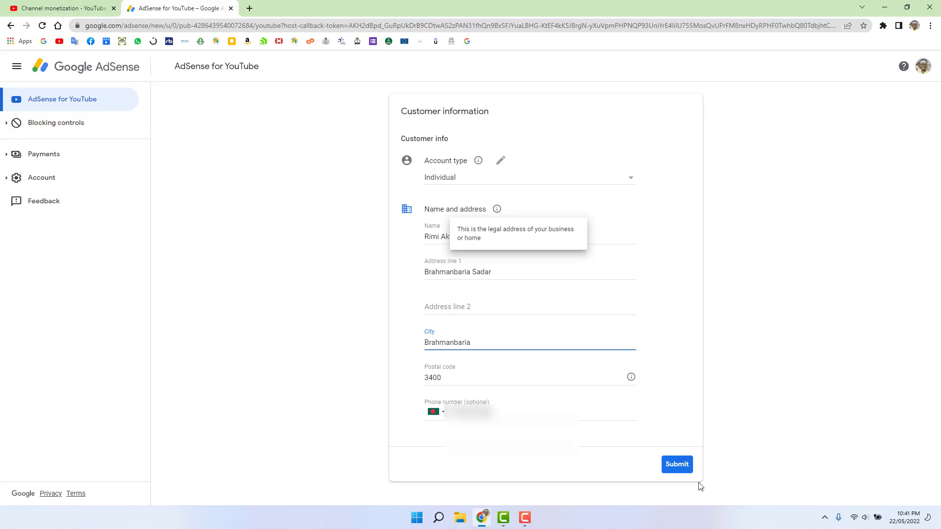
click(688, 467)
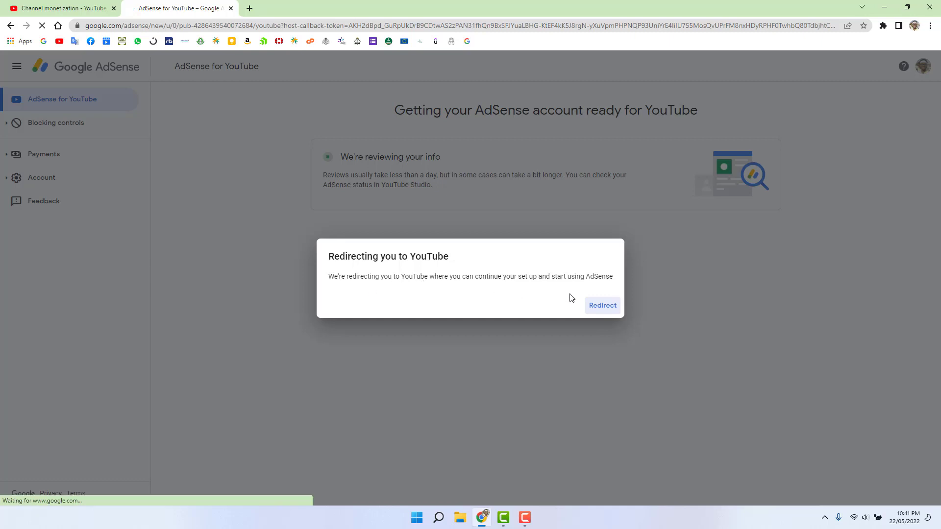
Step: Confirm the redirect to return to YouTube Studio's monetization page
click(602, 305)
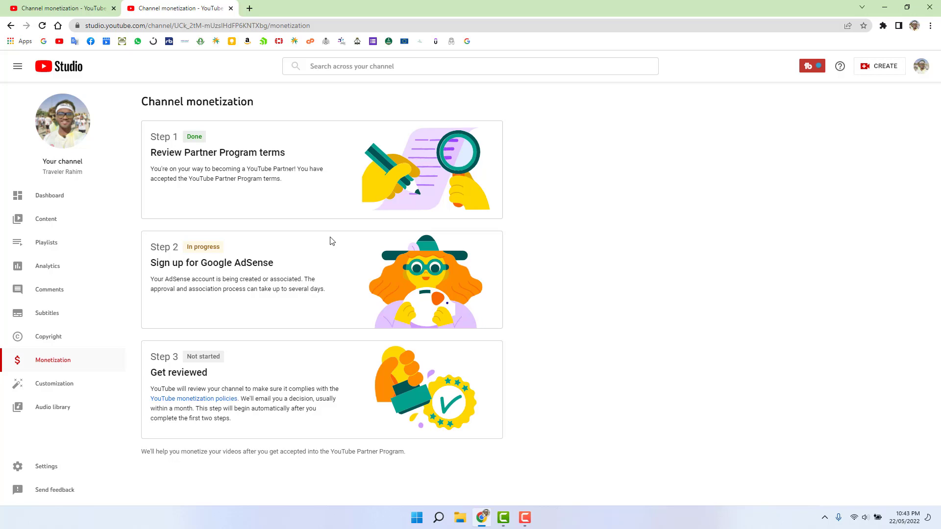
Step: Go to the Channel content page from the left sidebar
click(76, 223)
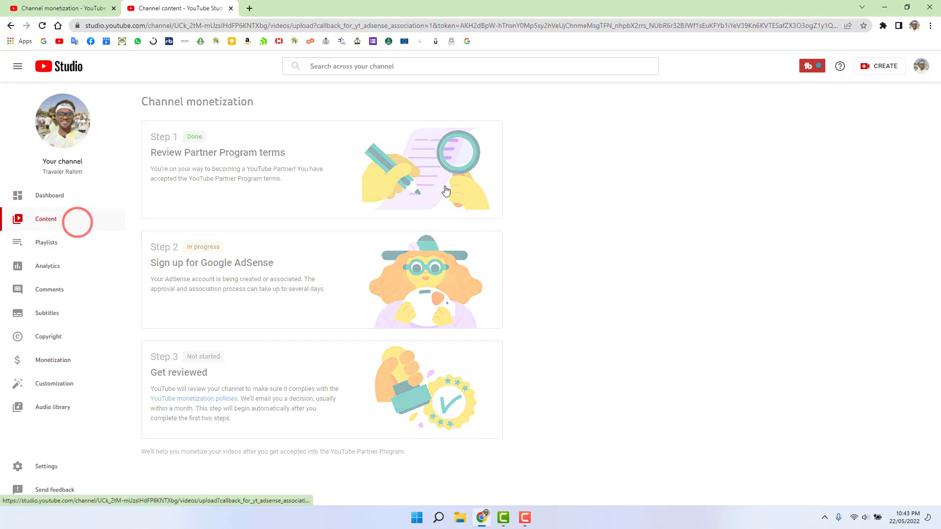